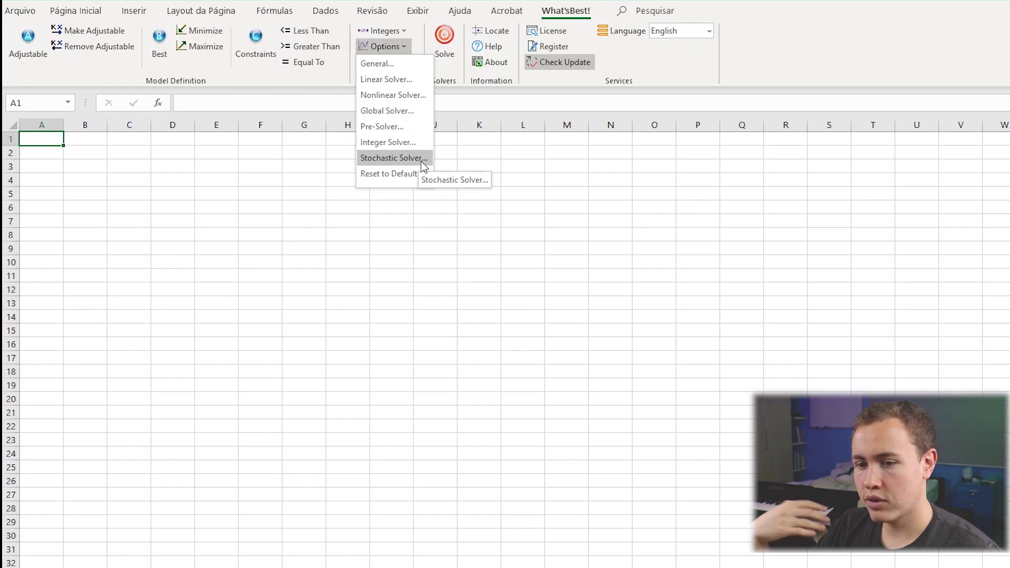
Step: View the stochastic solver's distribution settings and the Reset to Default choices, closing both without applying anything
click(421, 162)
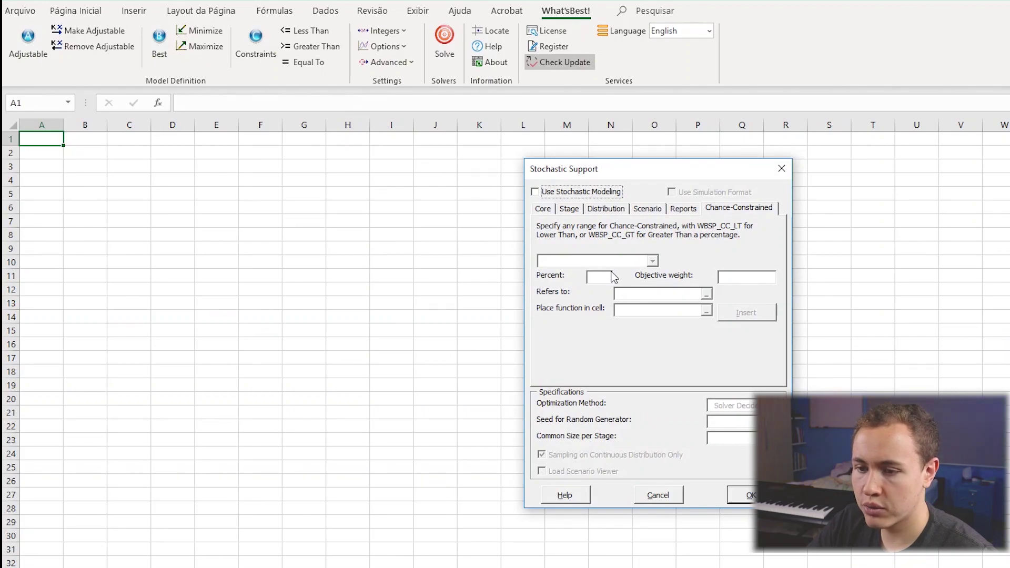
click(605, 210)
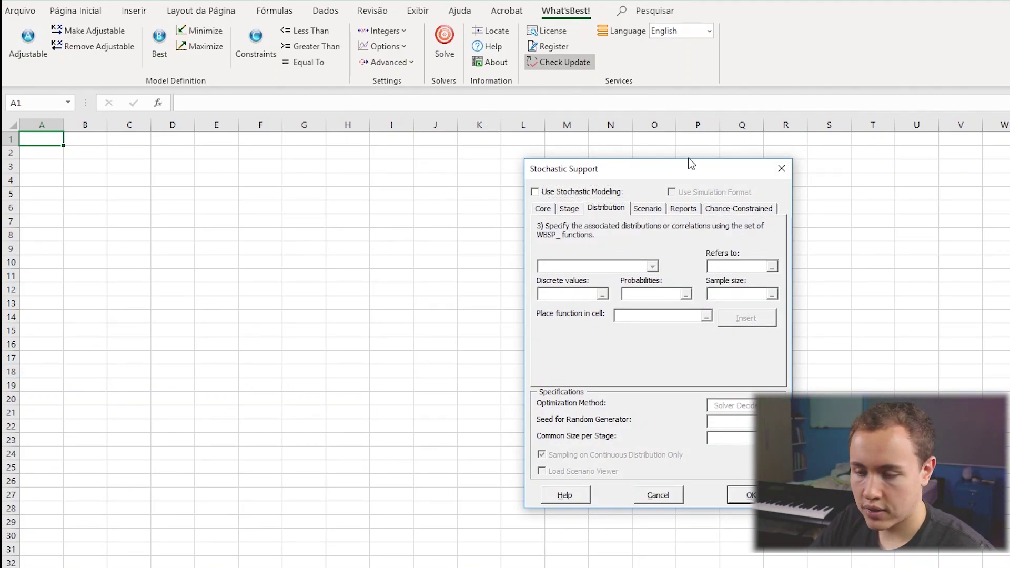
click(780, 168)
click(382, 46)
click(422, 186)
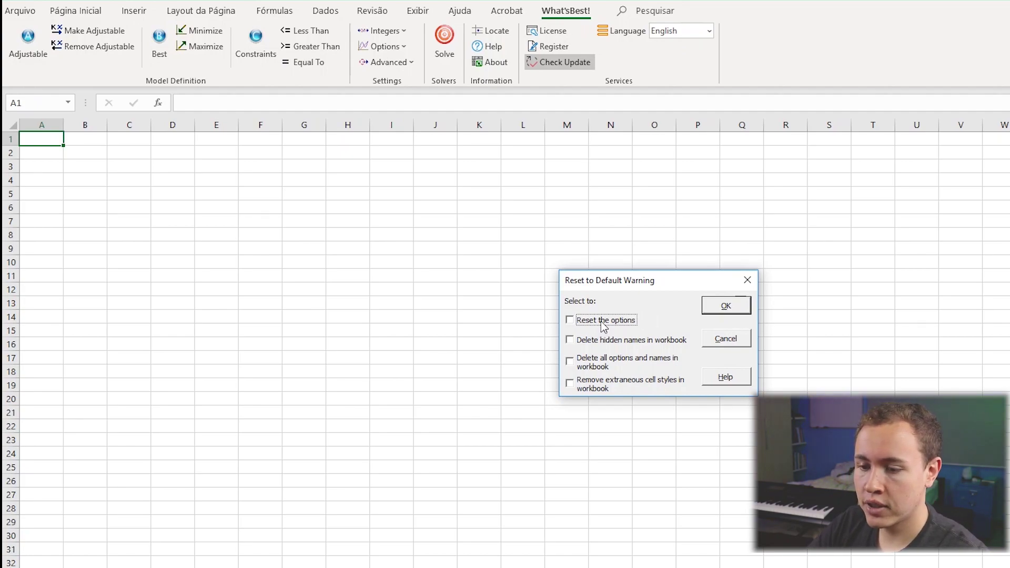
key(Escape)
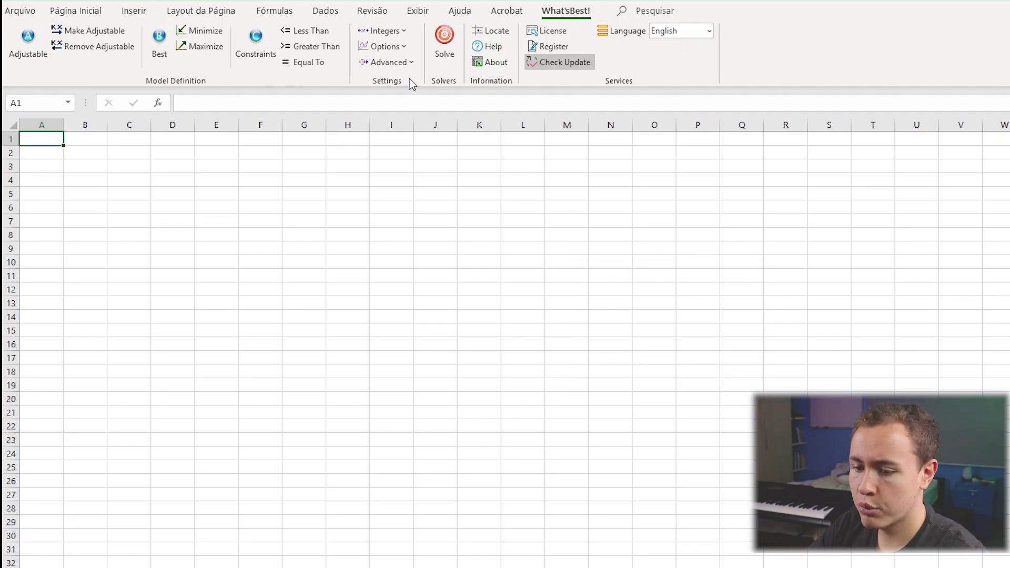
Step: Look over the advanced Function Support and String Support settings and the available integer variable types, leaving each without applying anything
click(398, 63)
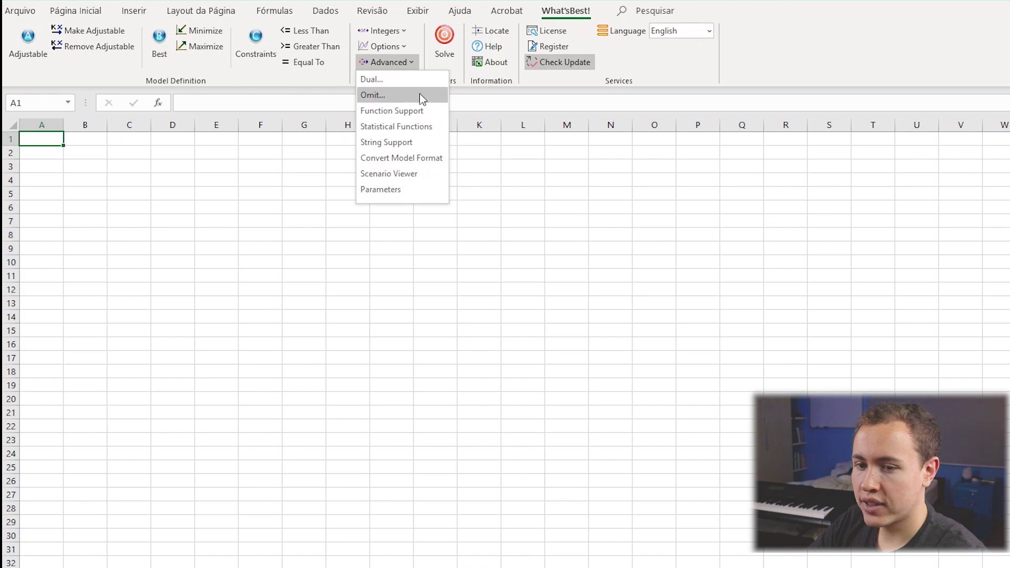
click(433, 113)
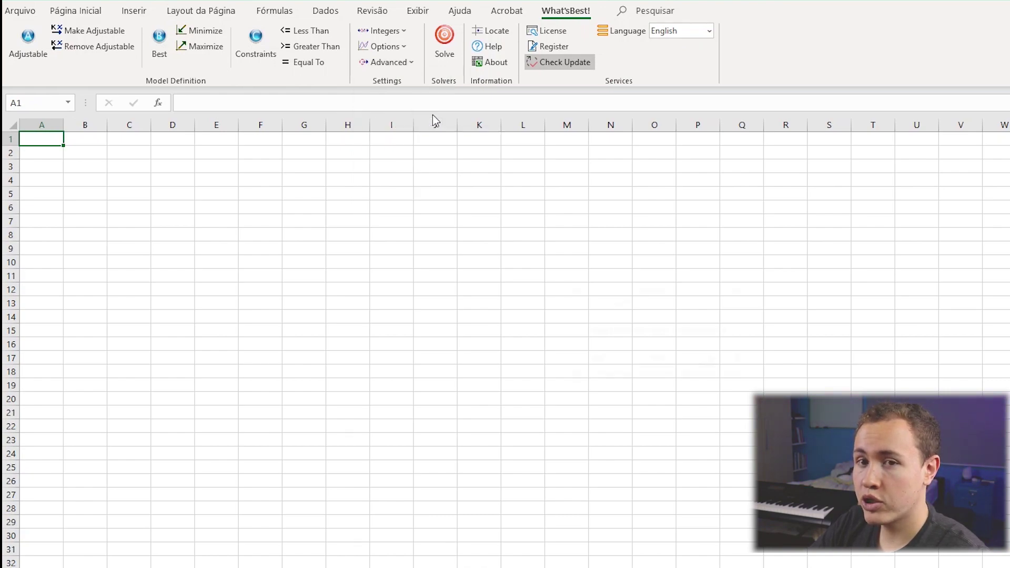
click(717, 359)
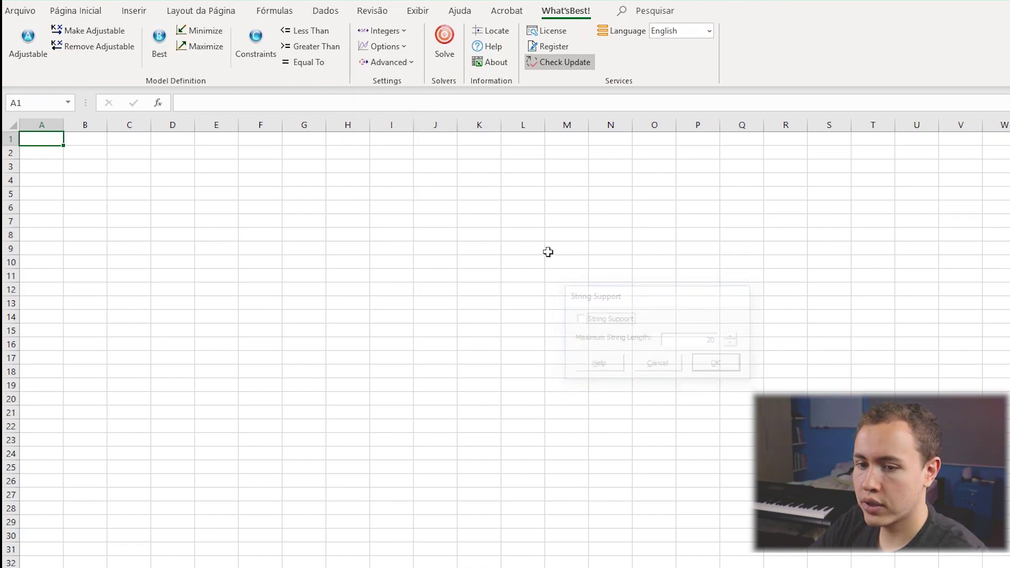
click(743, 295)
click(386, 62)
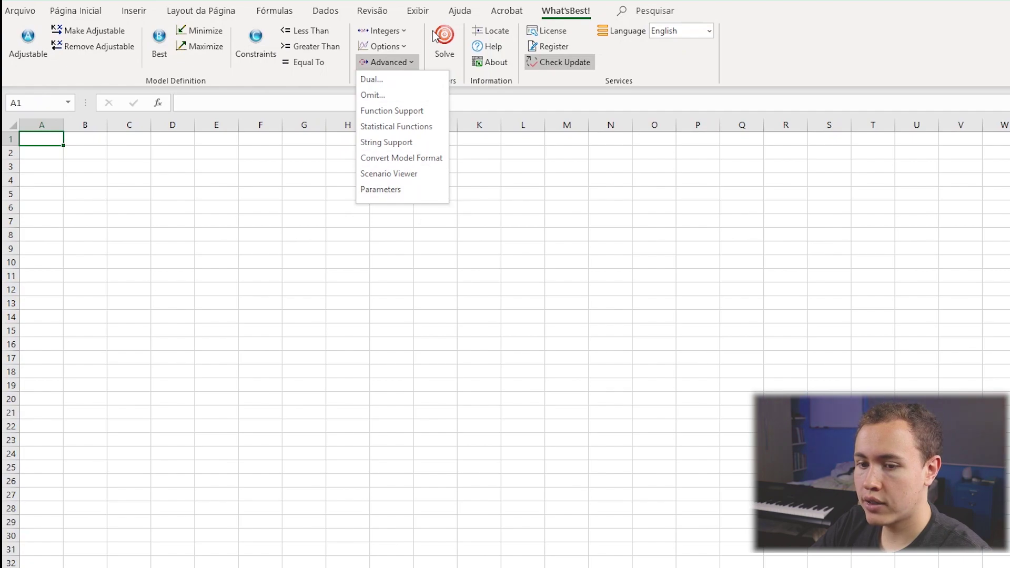
click(392, 33)
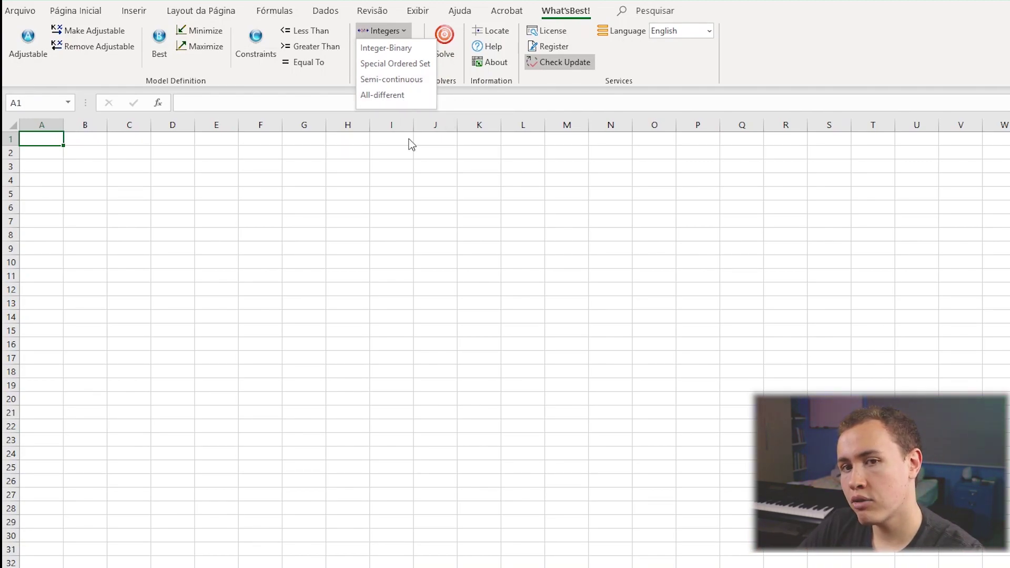
click(449, 251)
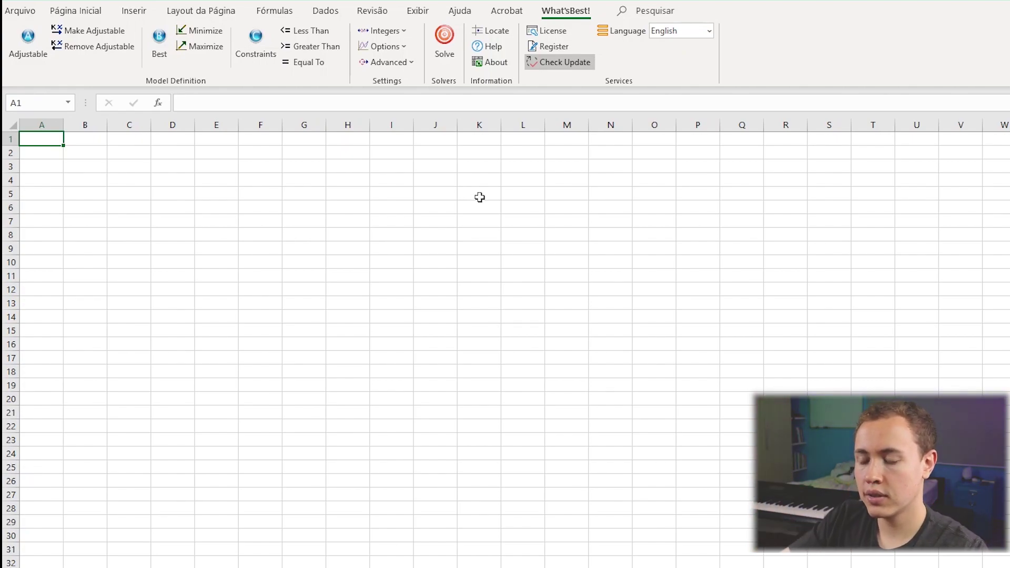
Step: Read the What'sBest! help topics on additional commands, covering Semi-continuous integers, the Integer Pre-Solver and the Integer Solver
click(486, 46)
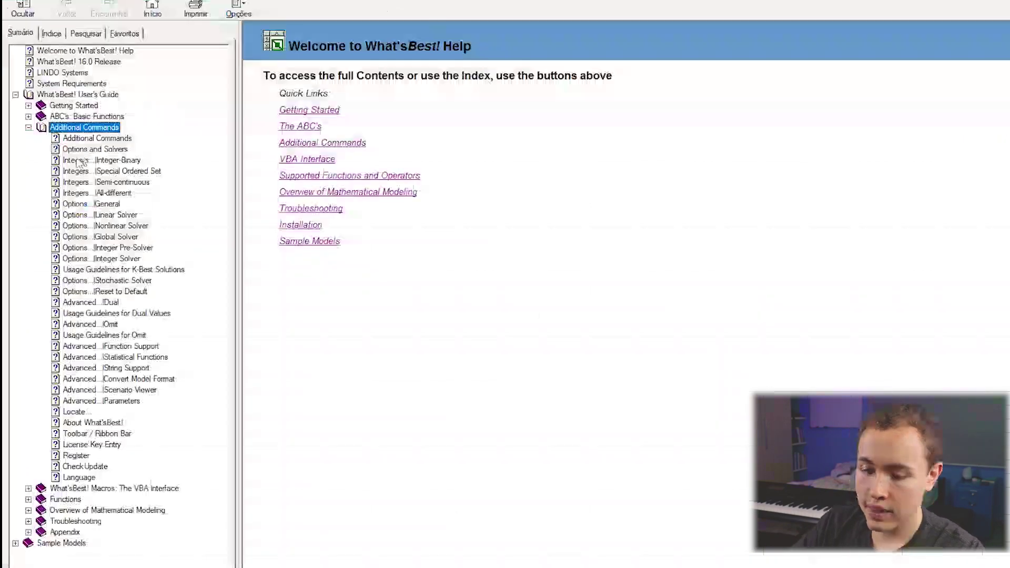
click(98, 138)
click(94, 149)
click(106, 182)
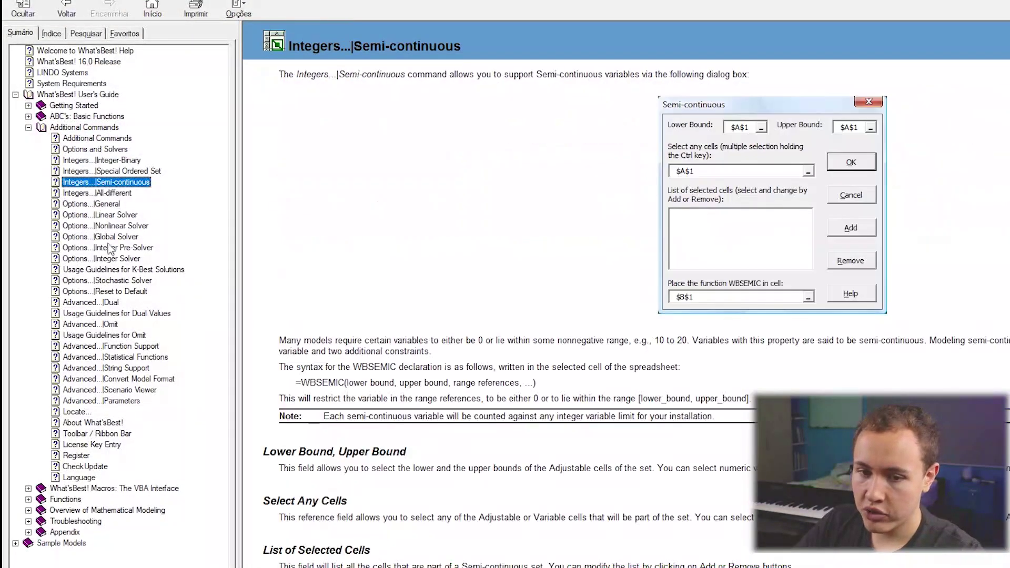
click(108, 248)
scroll(424, 380, down, 10)
scroll(424, 379, down, 3)
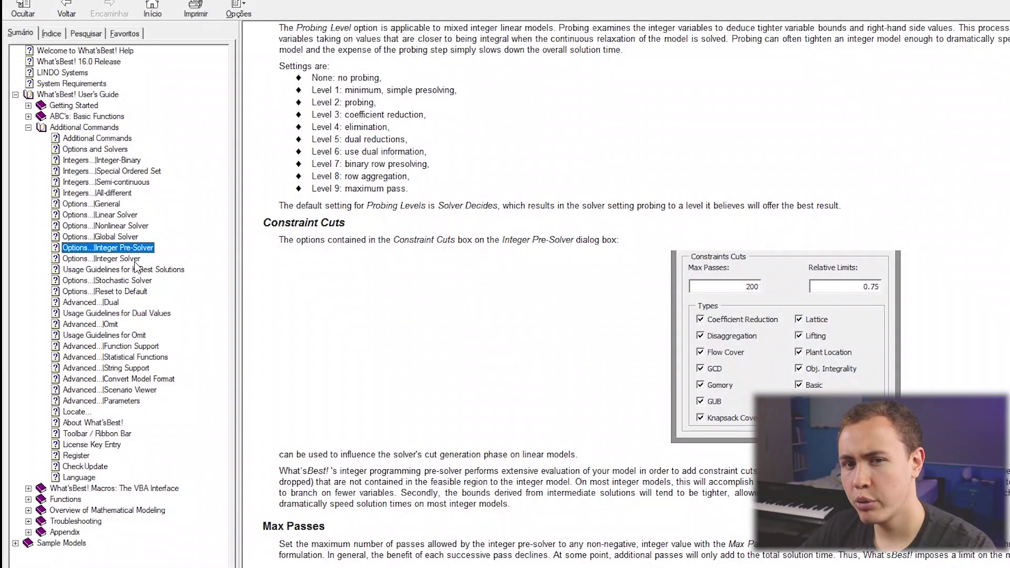
click(135, 259)
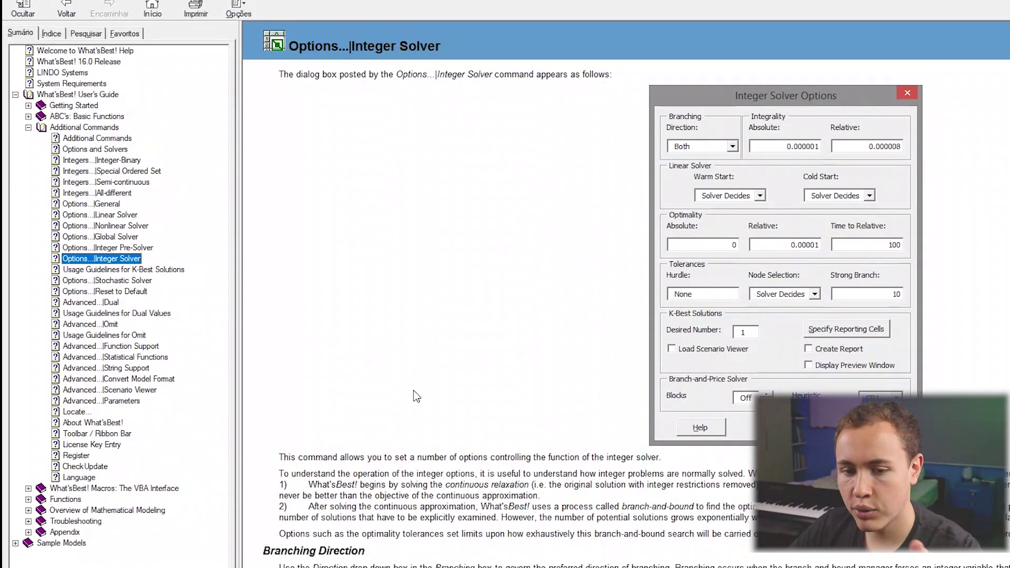
scroll(413, 391, down, 20)
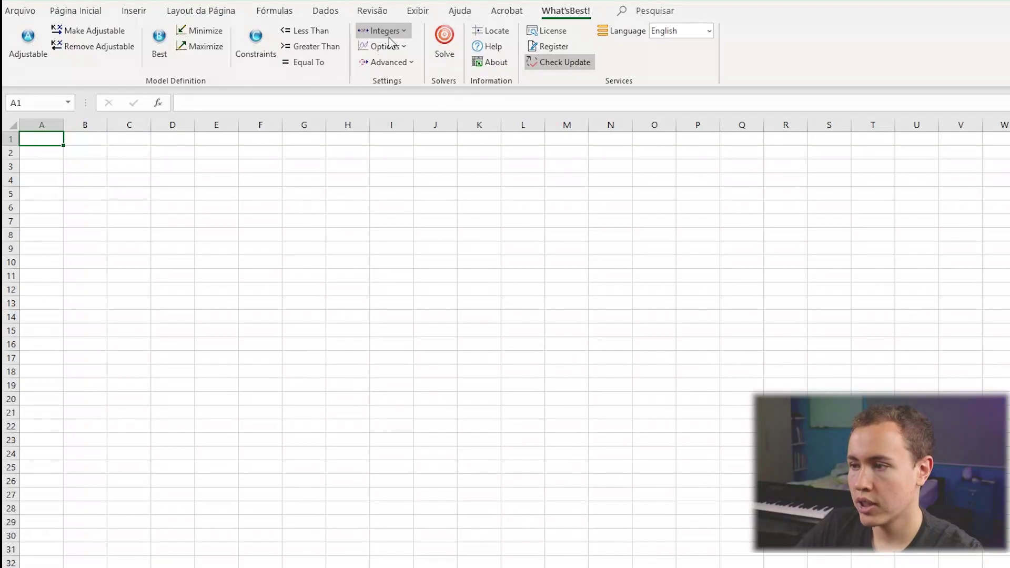
Step: Return to the workbook and examine the Solver Method choices in the Linear Solver options, cancelling without changes
click(388, 45)
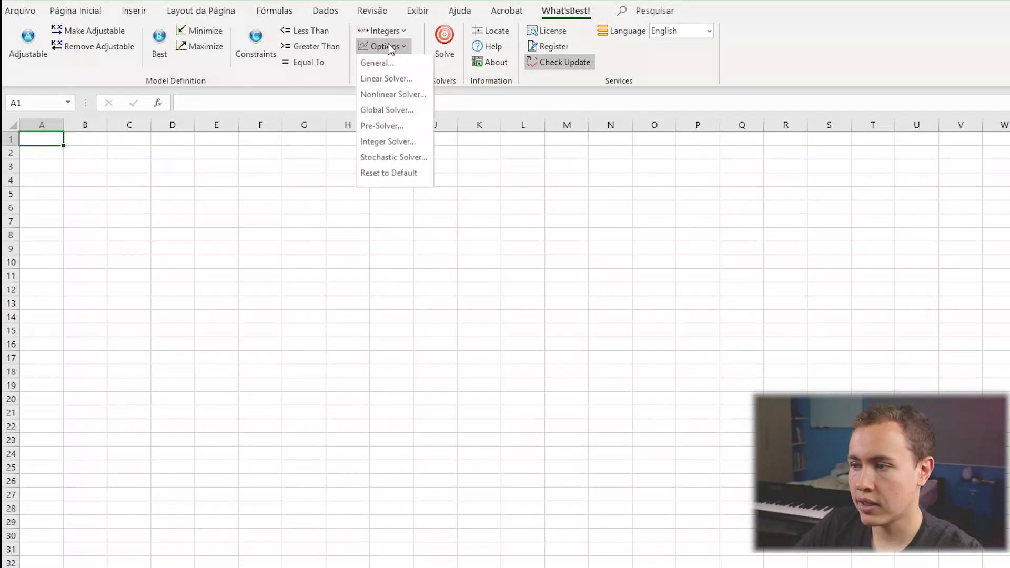
click(405, 80)
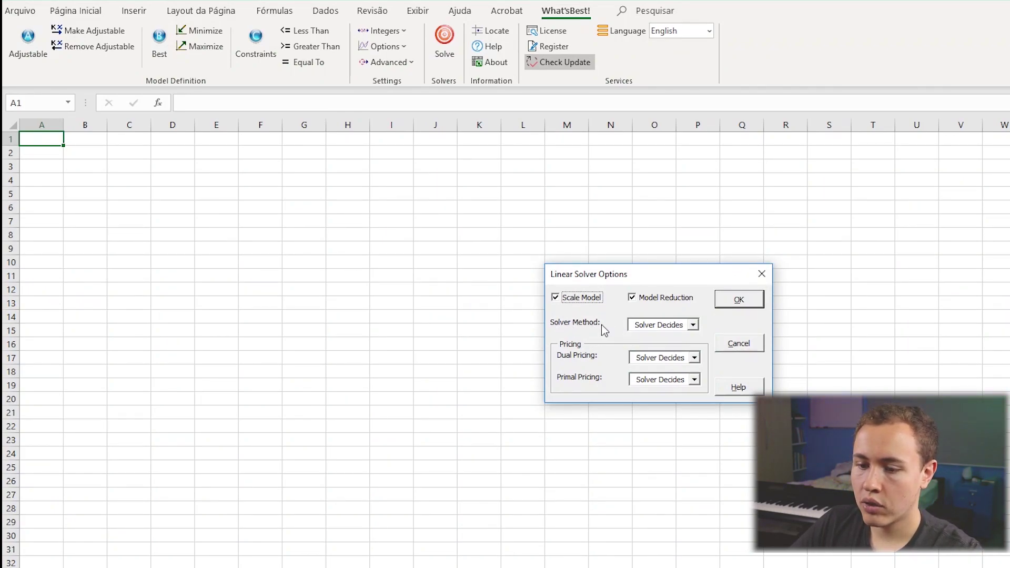
click(693, 324)
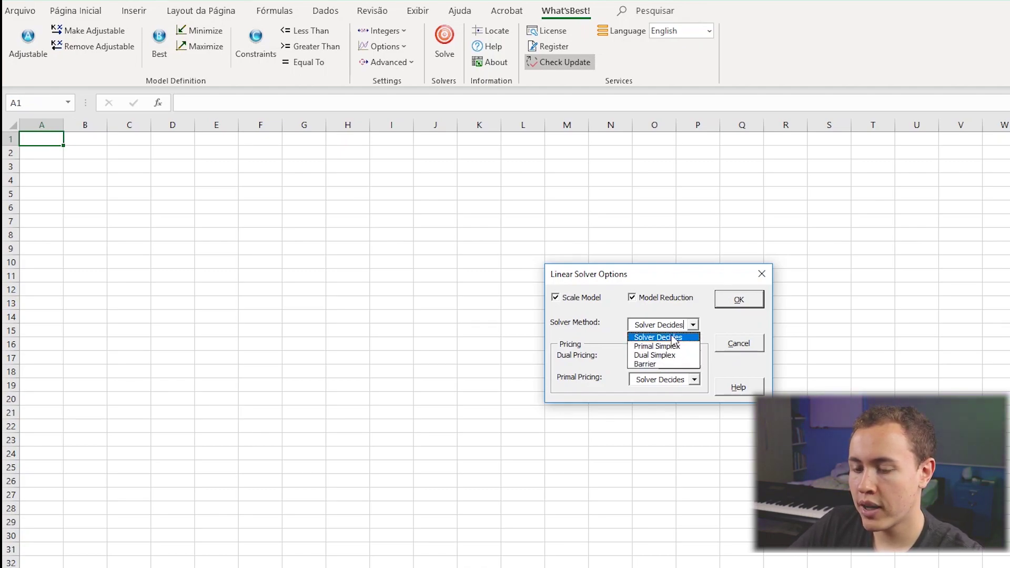
click(716, 338)
click(739, 343)
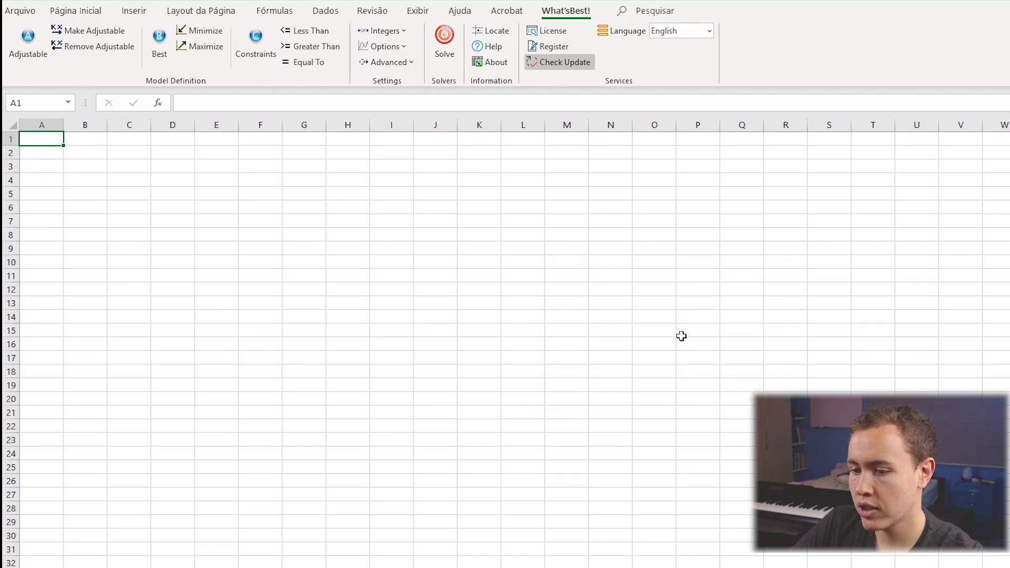
Step: Examine the Nonlinear Solver options and the Global Solver options, closing each without changes
click(390, 47)
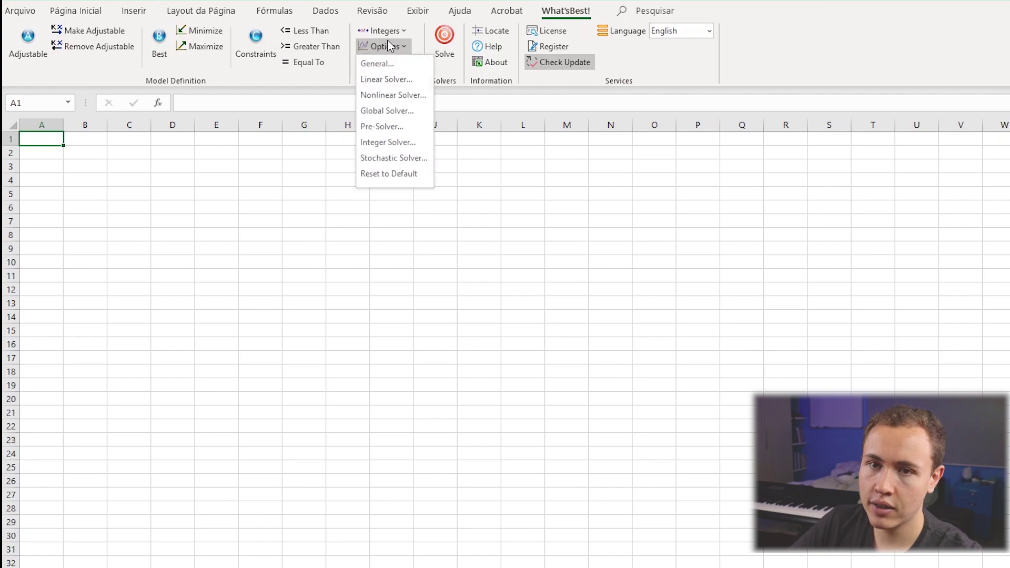
click(416, 95)
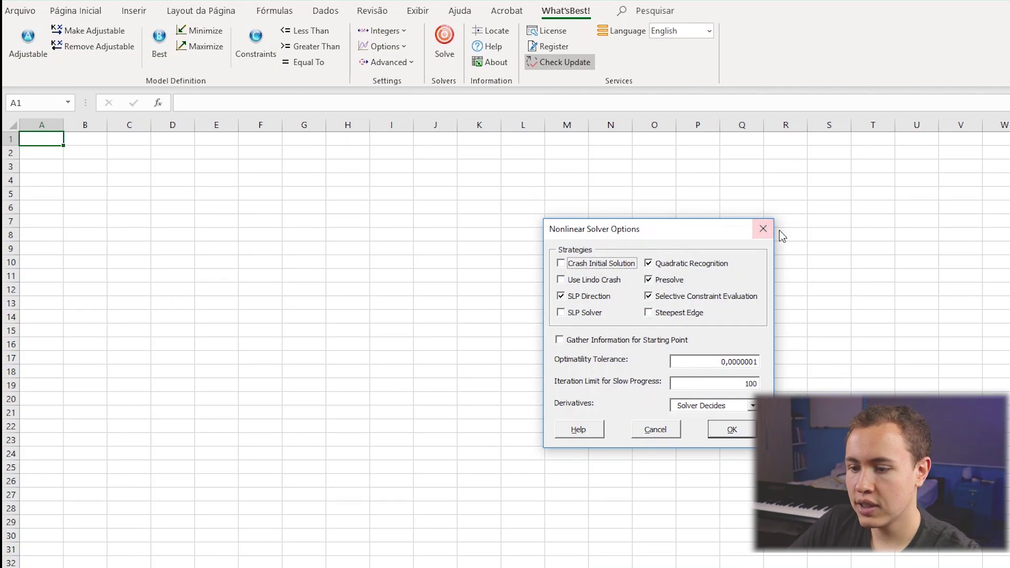
click(762, 229)
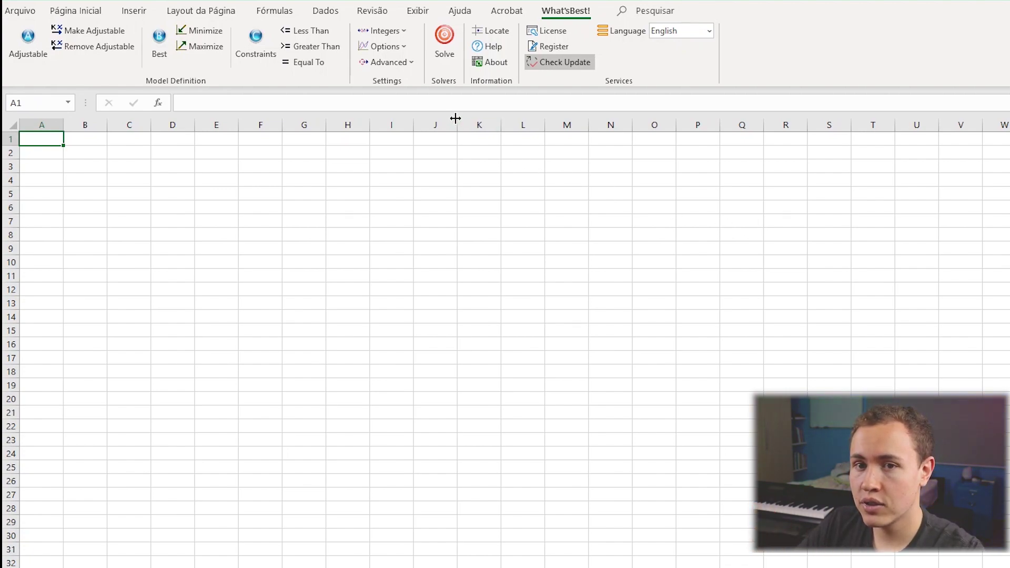
click(388, 46)
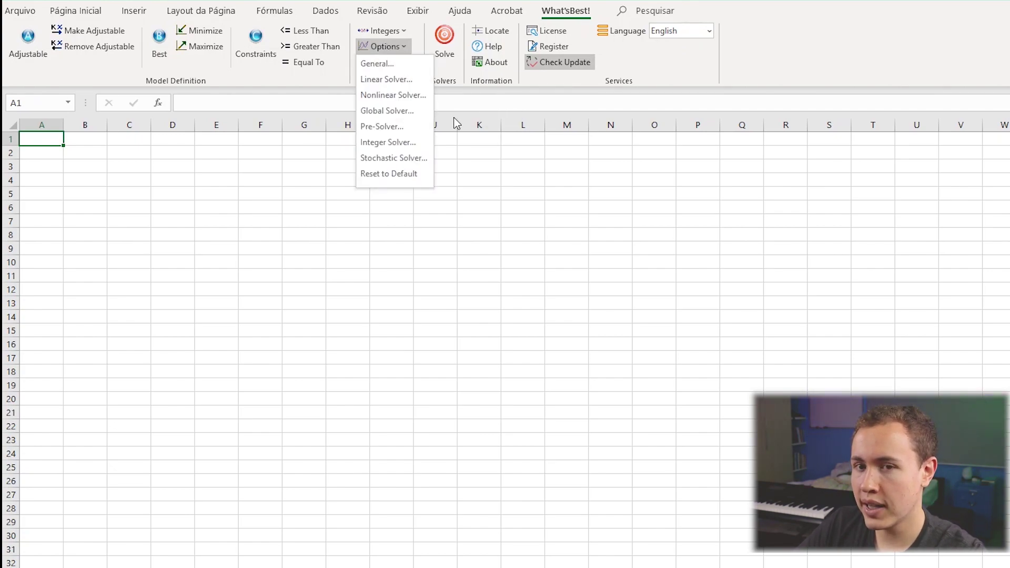
click(419, 110)
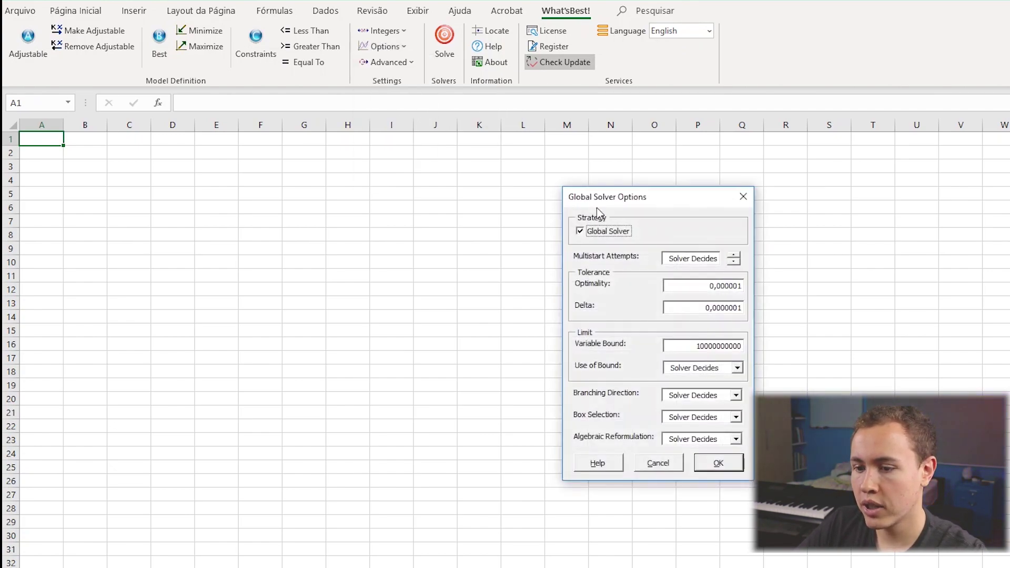
click(743, 196)
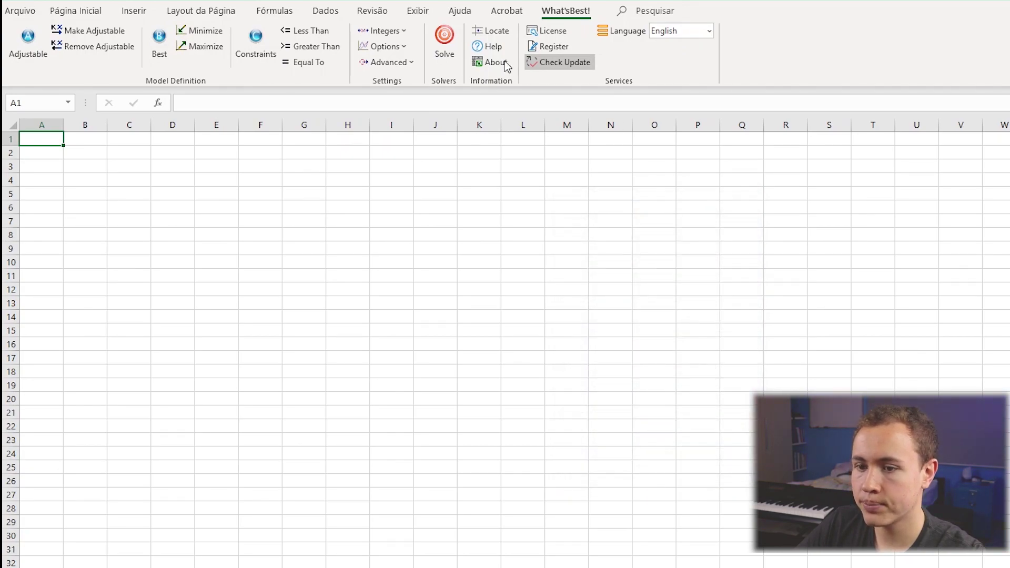
Step: Consult the user's guide help topics on All-different integers and Usage Guidelines for K-Best Solutions
click(489, 46)
click(84, 100)
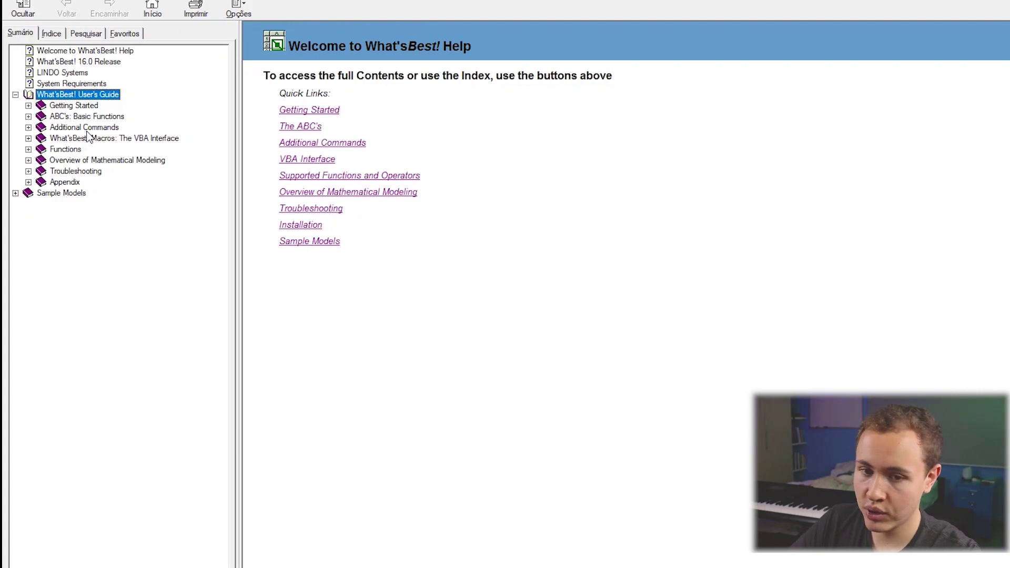
click(87, 128)
click(124, 195)
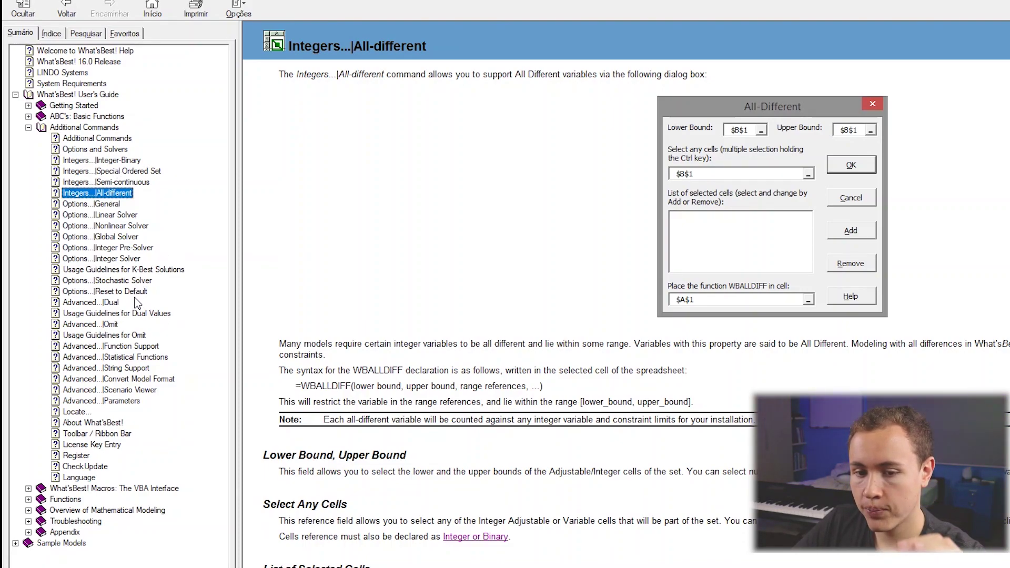
click(145, 270)
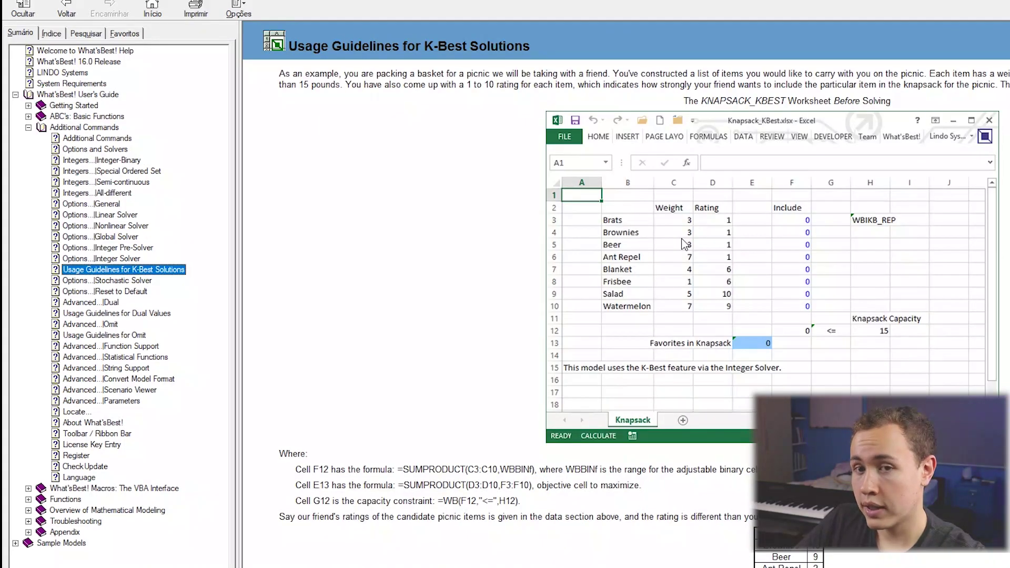